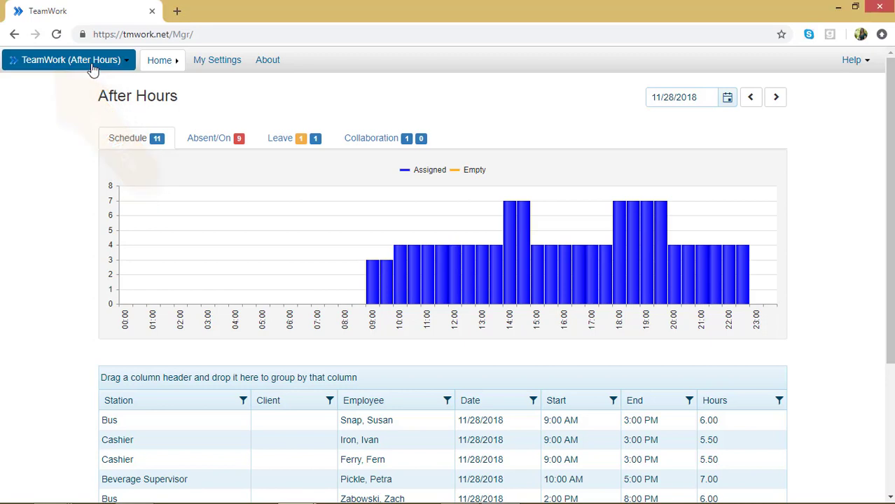
# - Open the Reports page from the TeamWork (After Hours) navigation menu
pyautogui.click(90, 66)
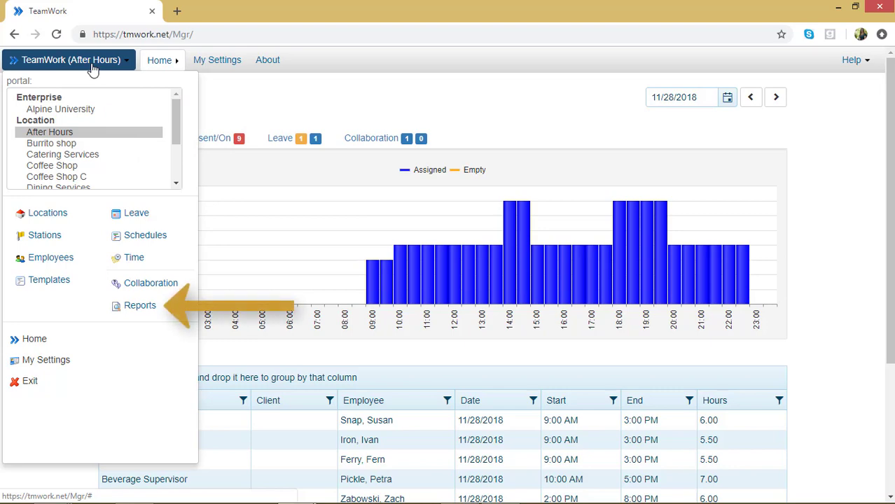
pyautogui.click(142, 305)
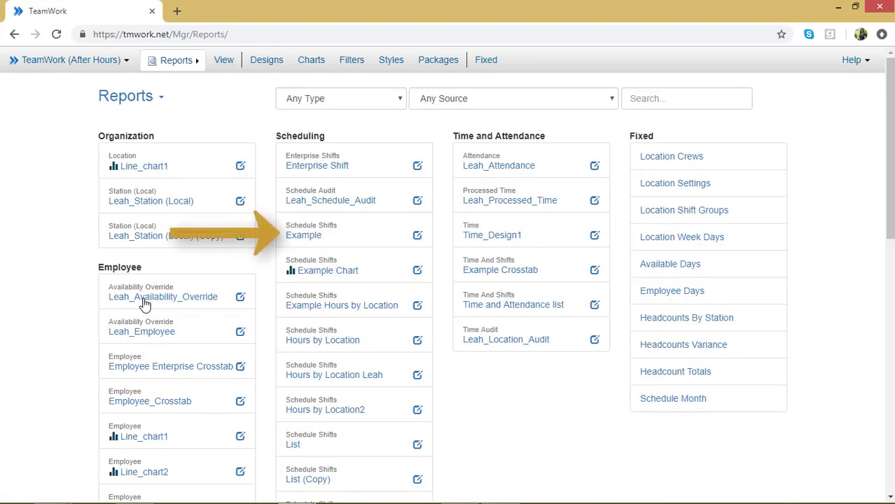
# - Open the Example schedule shifts report with a 1-day period covering 11/28/18
pyautogui.click(308, 234)
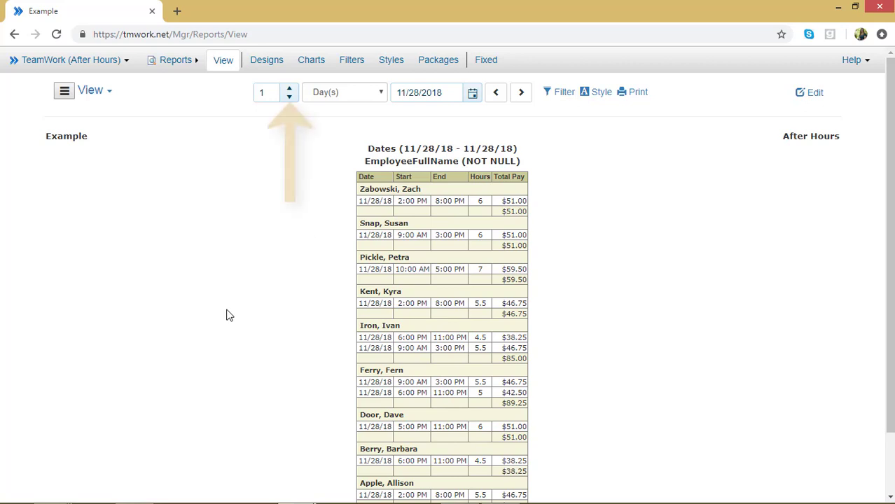
pyautogui.click(289, 88)
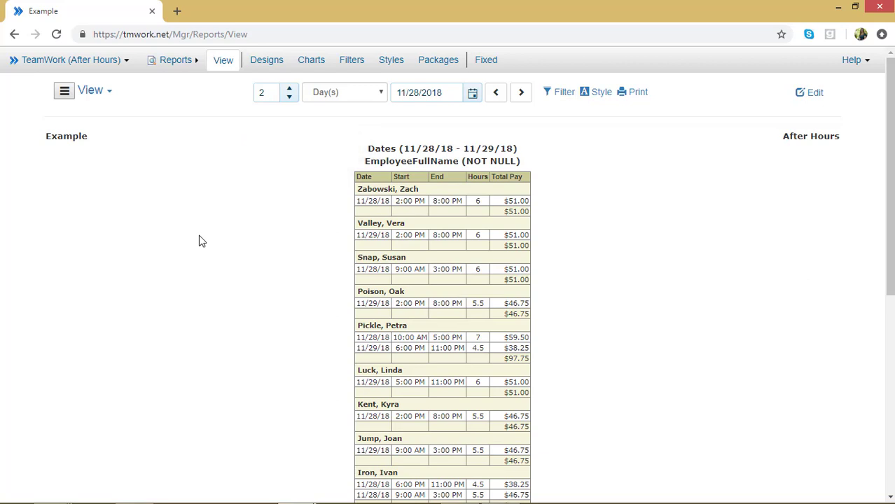
pyautogui.click(290, 98)
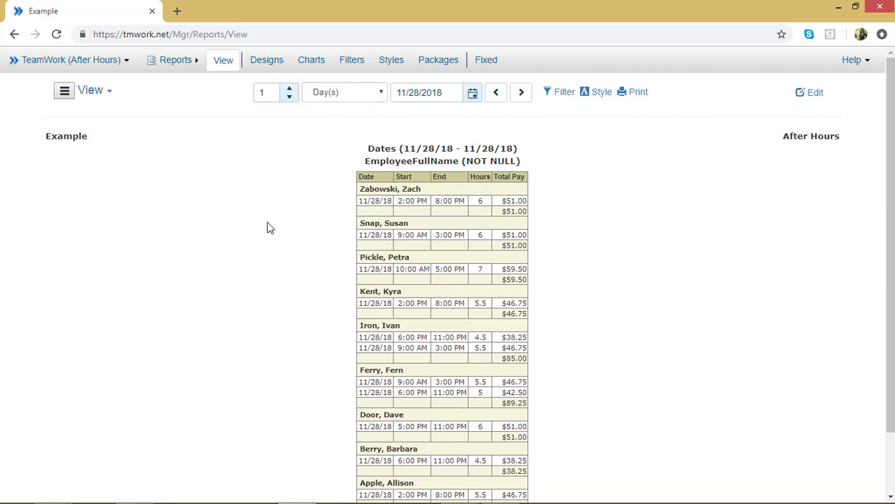
pyautogui.click(381, 93)
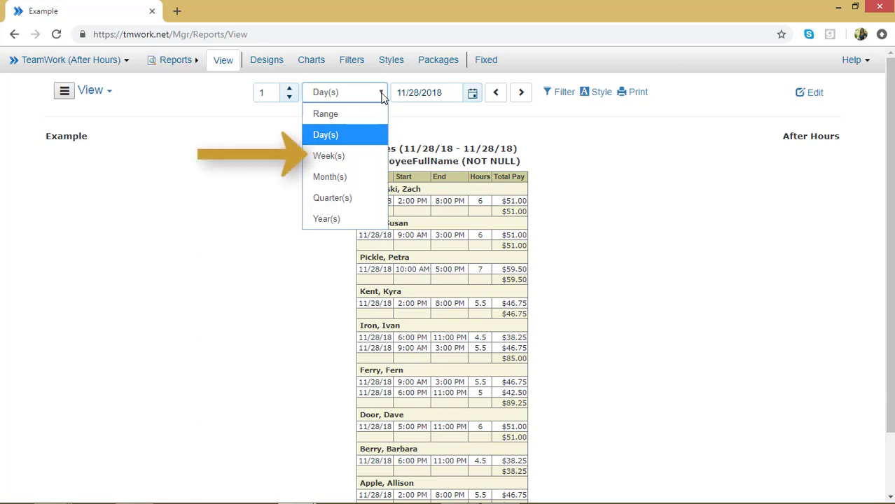
# - Set the report period to 1 week dated November 4, 2018, covering 10/29/18–11/04/18
pyautogui.click(362, 156)
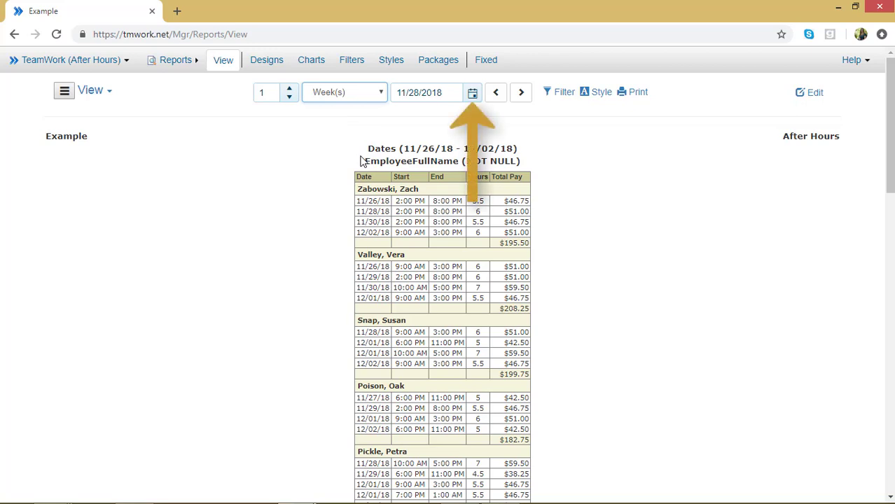
pyautogui.click(473, 94)
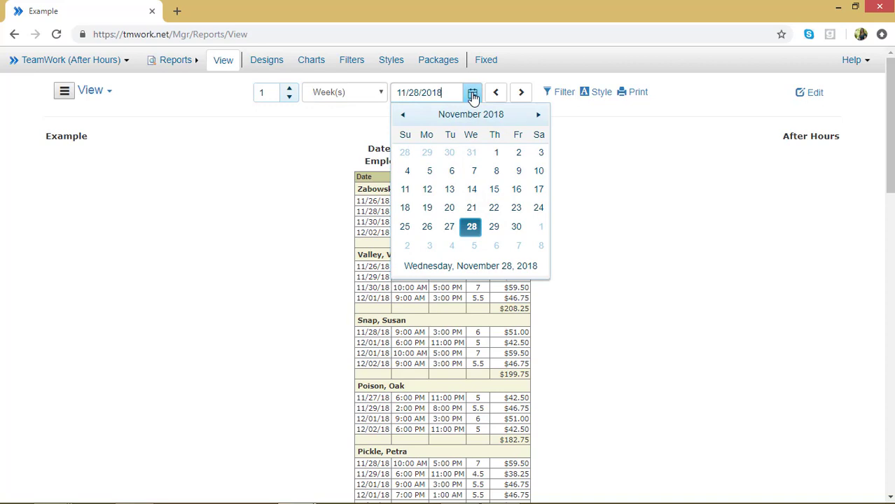
pyautogui.click(407, 172)
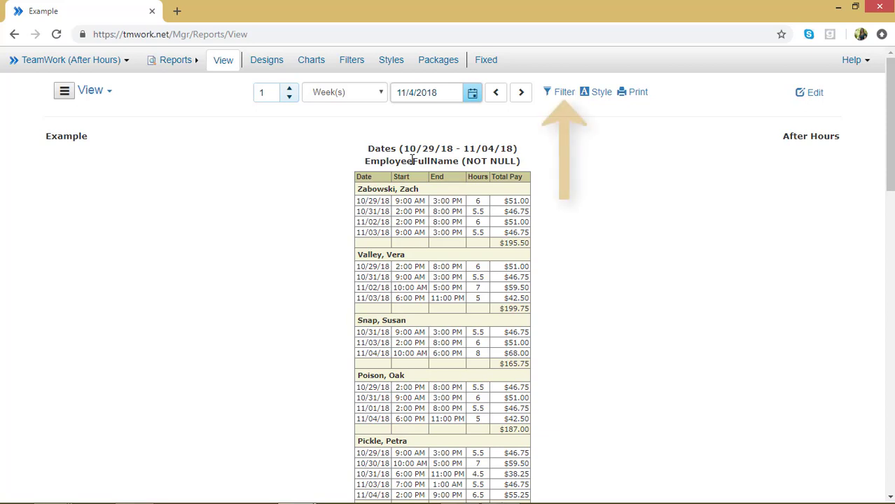
# - Filter the report by Employees to a single employee, showing four shifts totaling $187.00
pyautogui.click(558, 92)
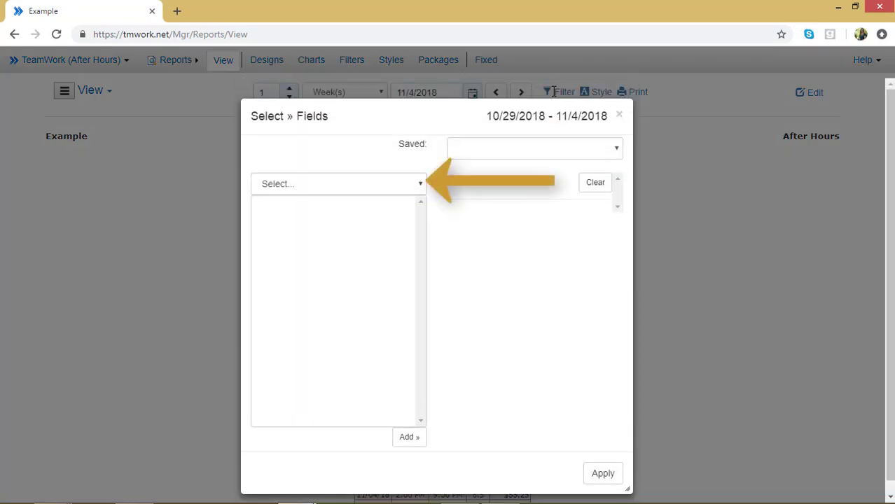
pyautogui.click(421, 184)
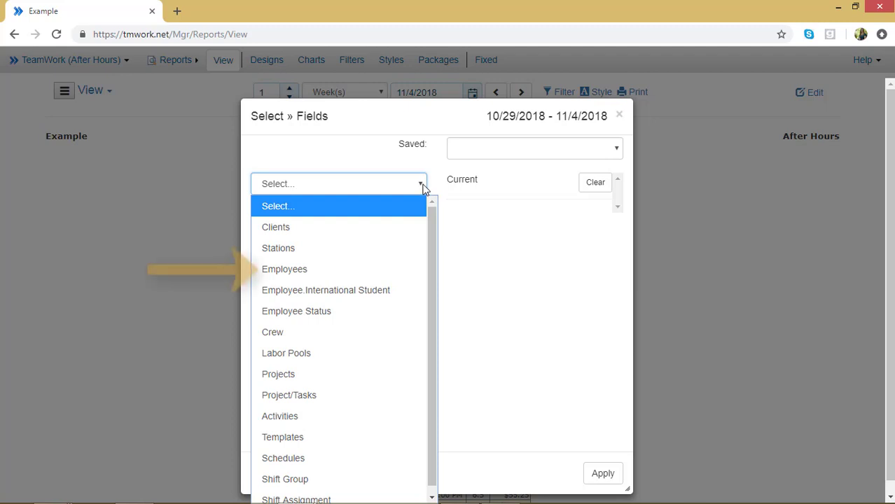
pyautogui.click(391, 266)
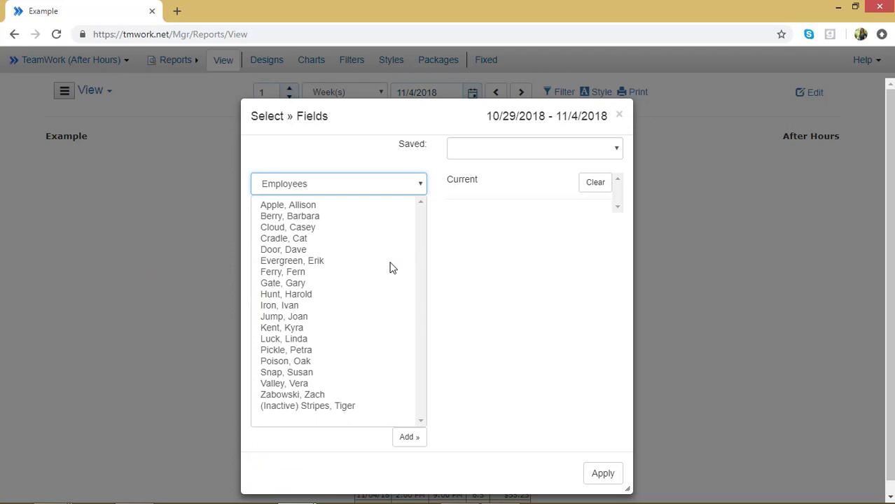
pyautogui.click(312, 246)
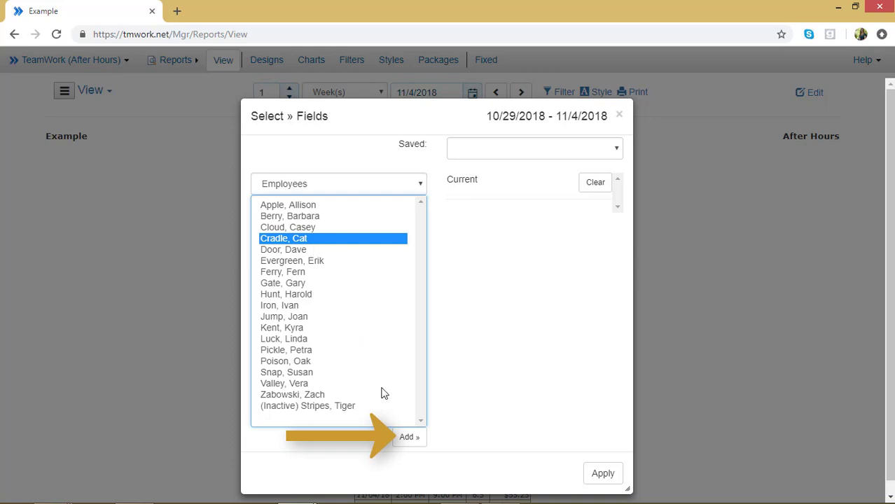
pyautogui.click(408, 438)
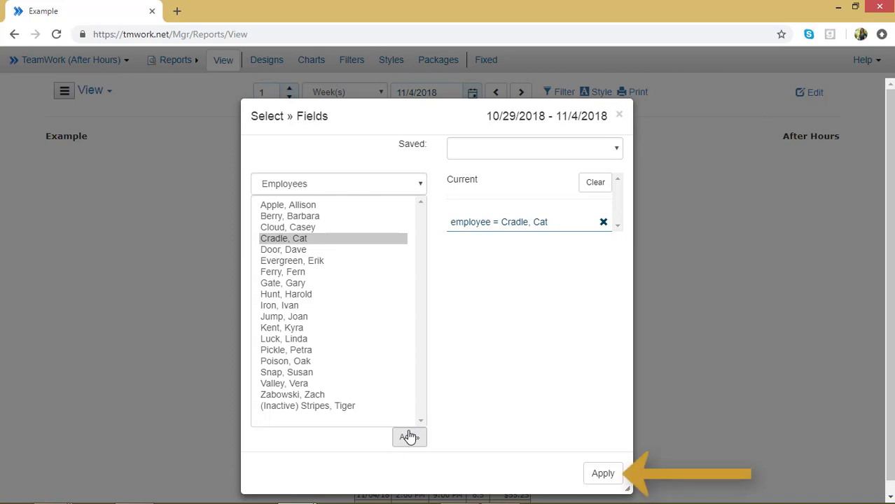
pyautogui.click(585, 474)
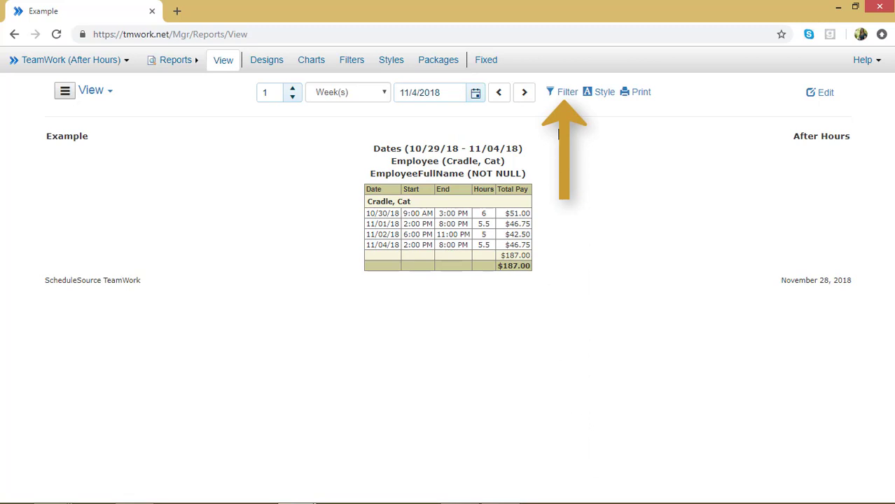
# - Load the Part Time Employees saved filter, clear all criteria, and apply the empty filter
pyautogui.click(564, 91)
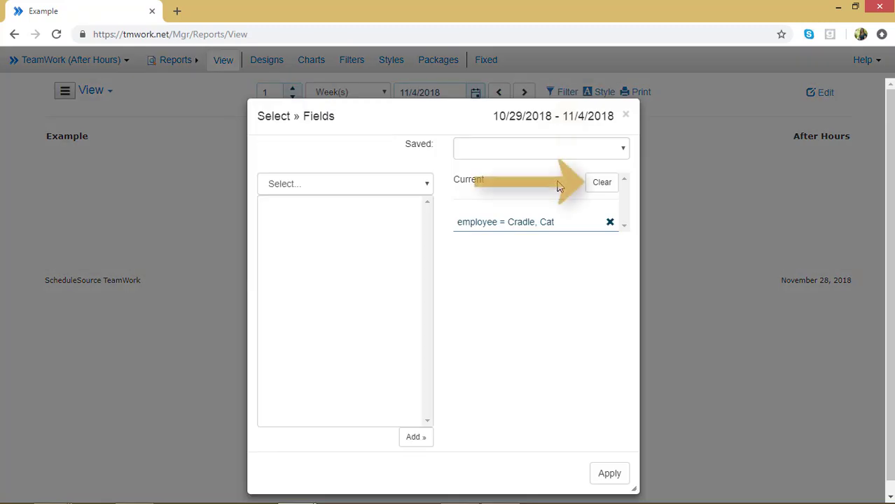
pyautogui.click(604, 184)
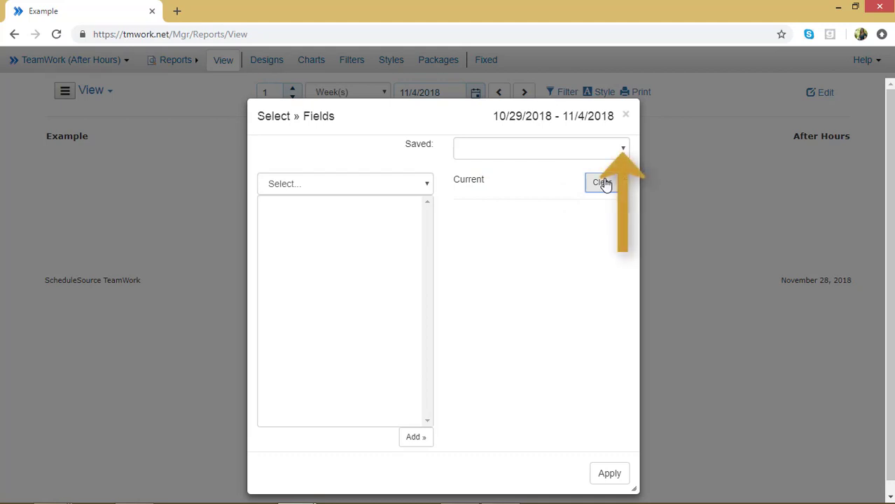
pyautogui.click(622, 150)
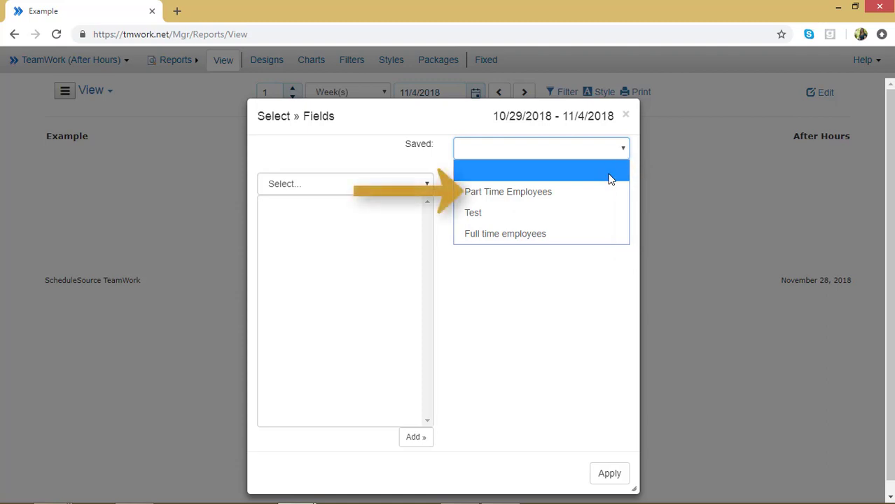
pyautogui.click(605, 196)
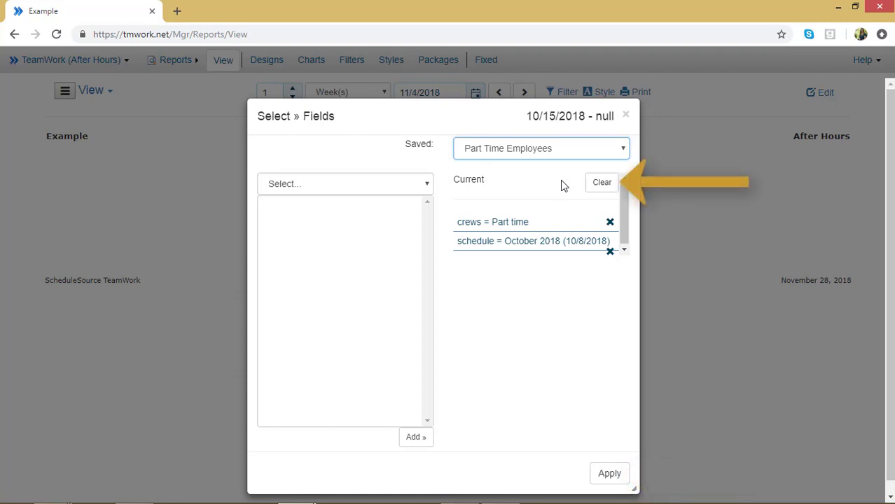
pyautogui.click(590, 189)
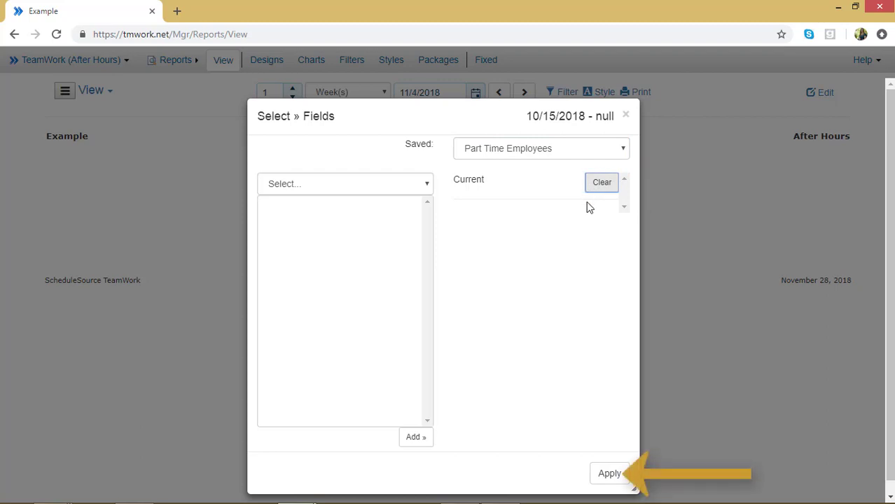
pyautogui.click(606, 474)
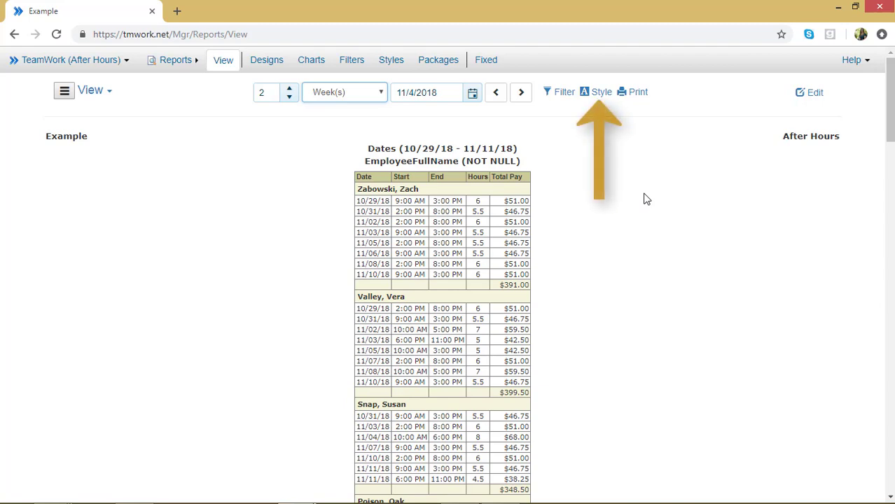
# - Apply the Purple style to the report
pyautogui.click(602, 93)
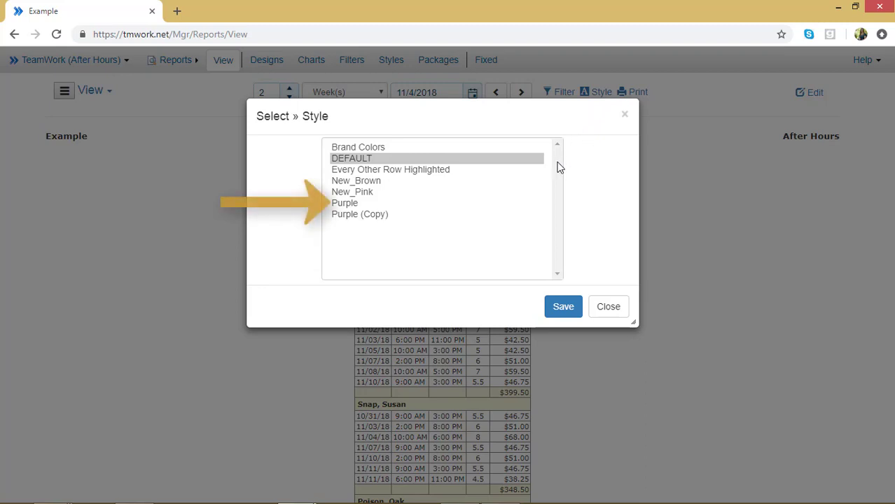
pyautogui.click(372, 204)
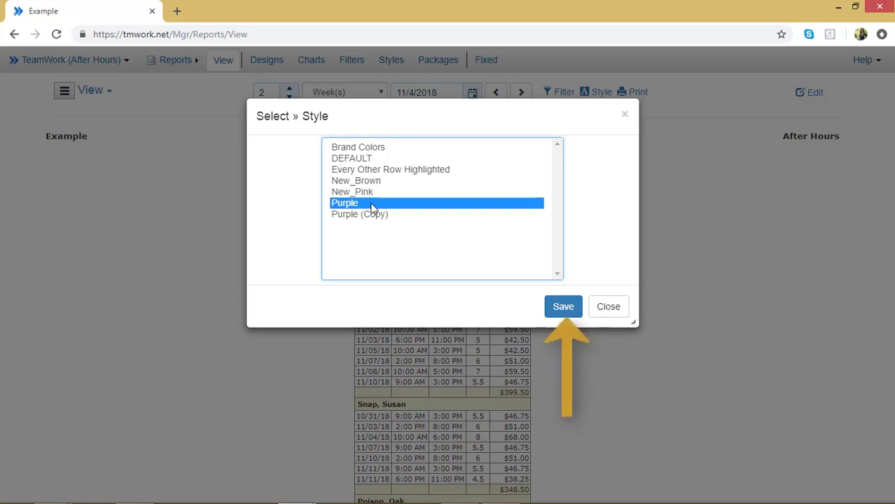
pyautogui.click(562, 307)
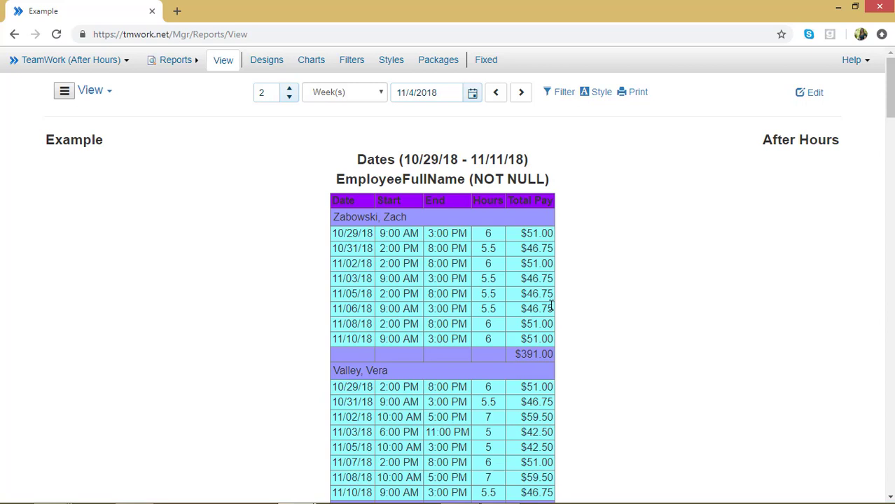
# - Switch the report style back to DEFAULT and save
pyautogui.click(602, 94)
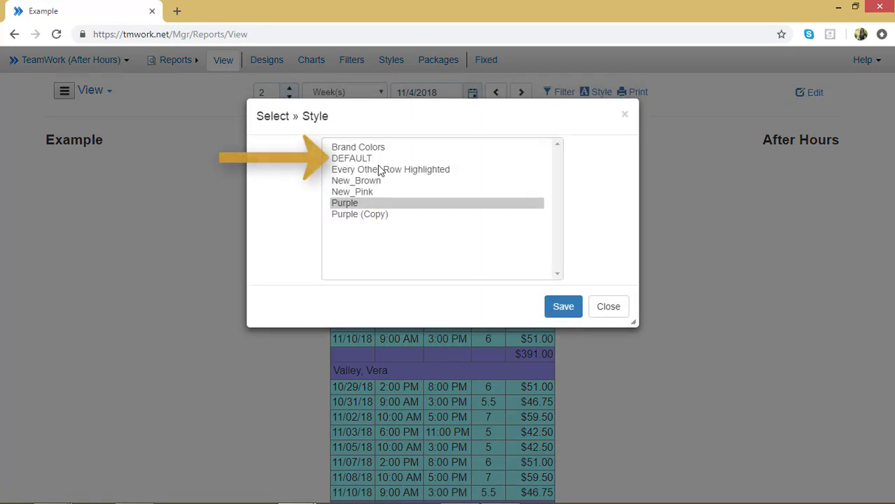
pyautogui.click(374, 160)
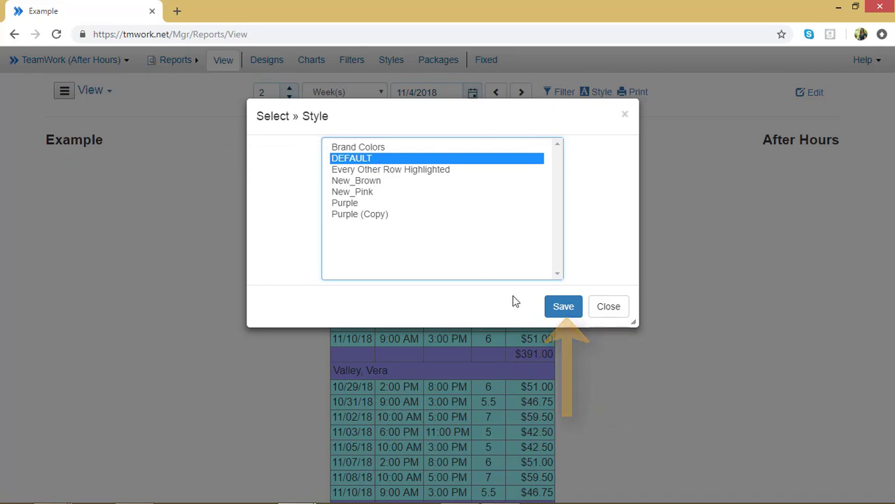
pyautogui.click(573, 308)
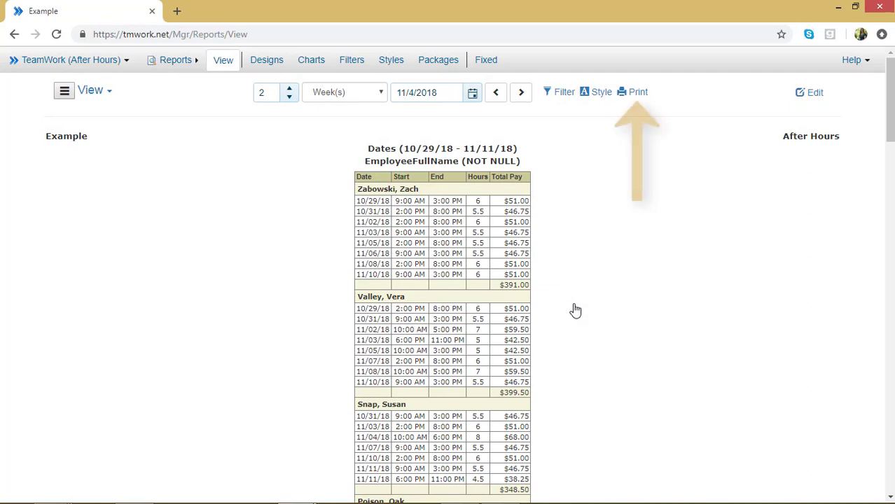
pyautogui.click(630, 94)
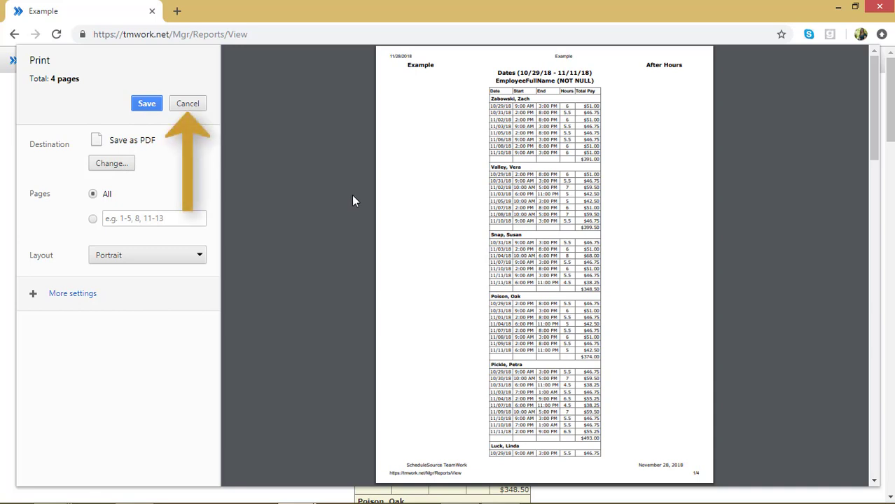
pyautogui.click(188, 104)
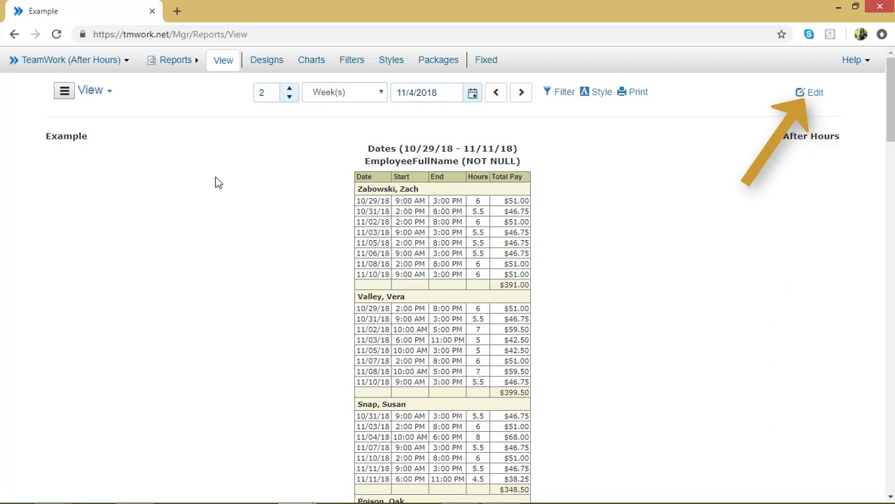
pyautogui.click(812, 91)
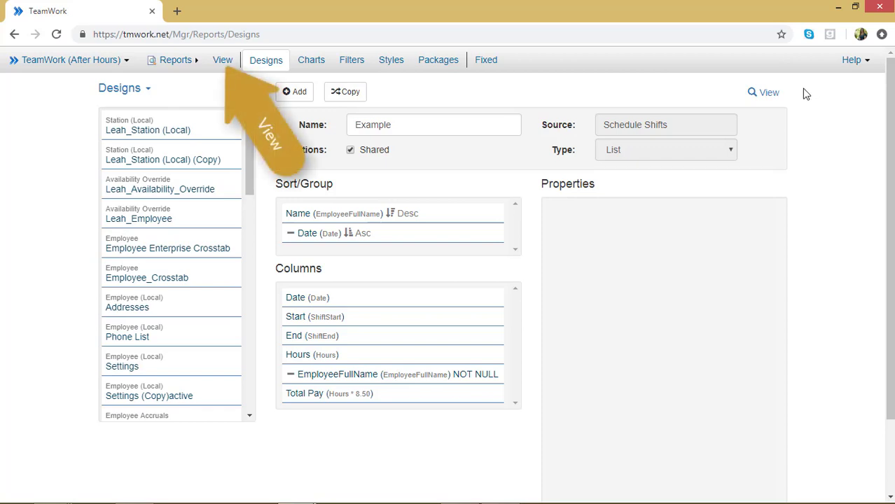
pyautogui.click(231, 68)
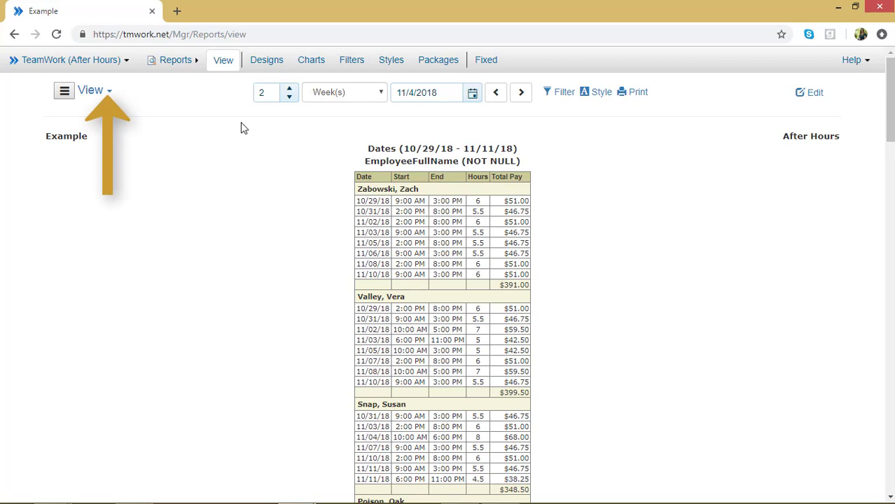
pyautogui.click(111, 98)
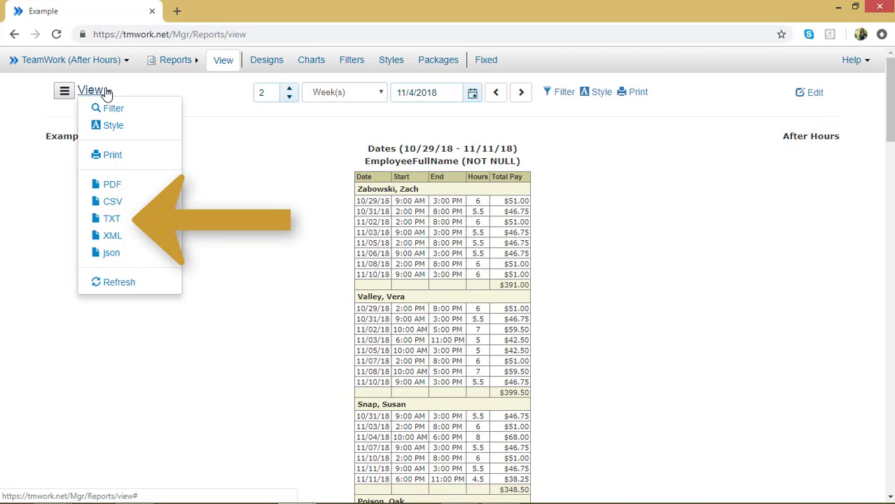
pyautogui.click(221, 177)
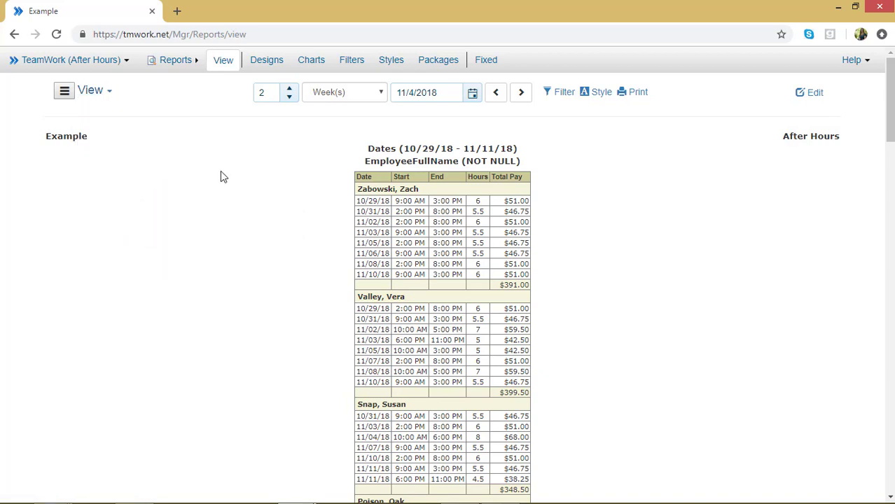